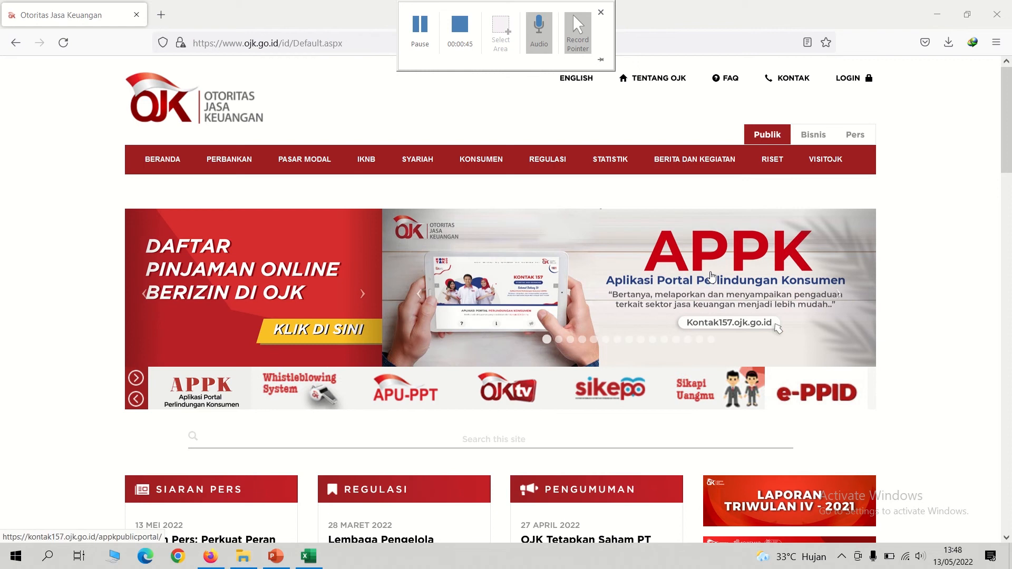
Open the Direktori IKNB Syariah listing under the OJK statistics and download the Maret 2022 directory workbook
mouse_move(622, 165)
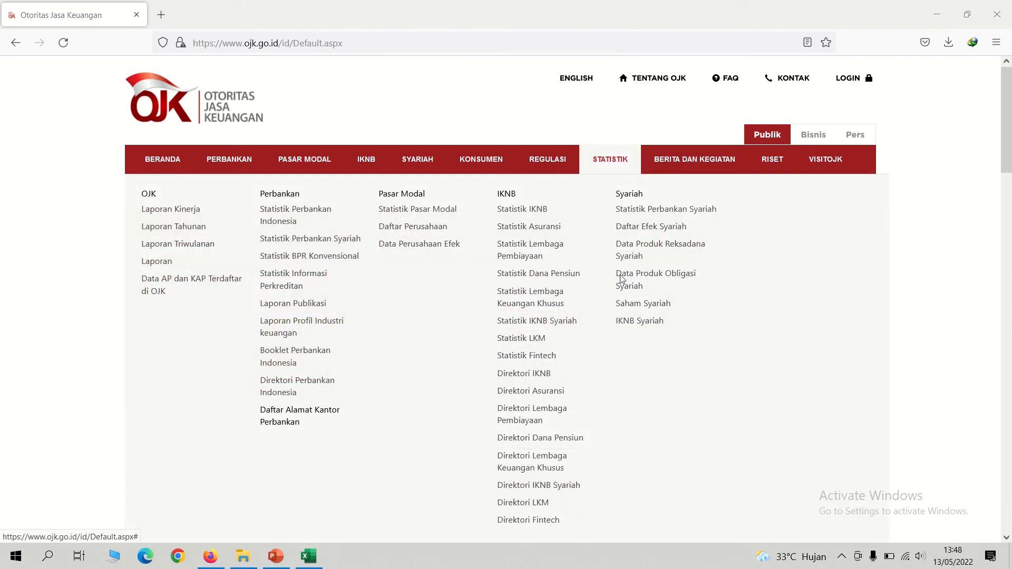
left_click(535, 490)
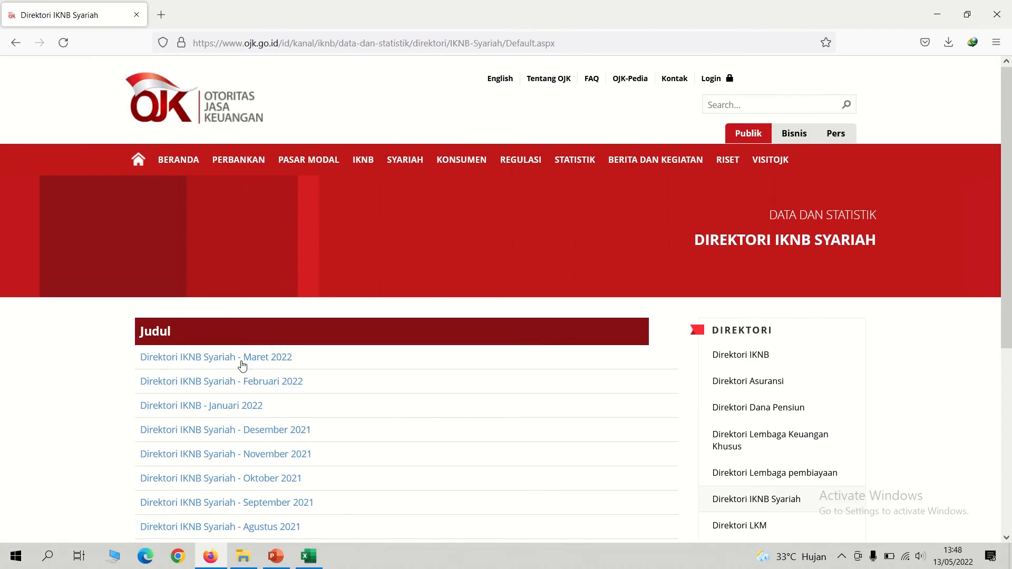
left_click(247, 358)
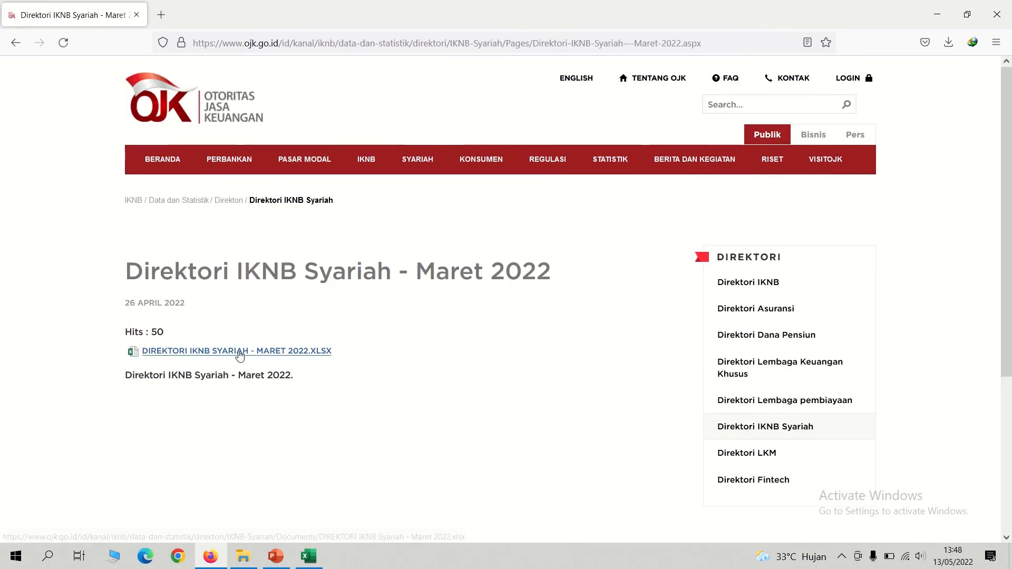
left_click(240, 353)
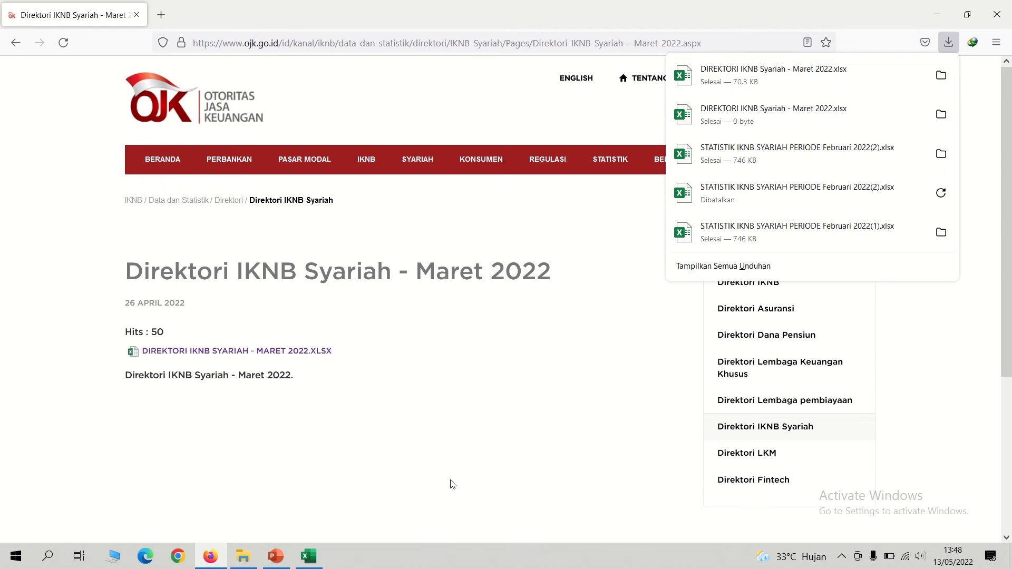
Switch to the Maret 2022 directory workbook in Excel and examine the ASURANSI JIWA company list through its last entry
left_click(310, 555)
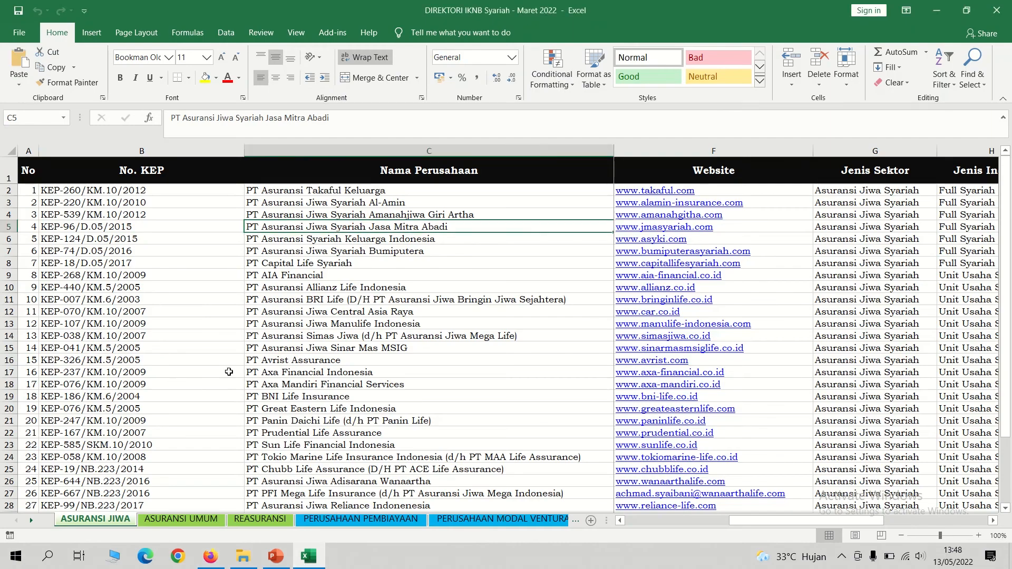
left_click(130, 383)
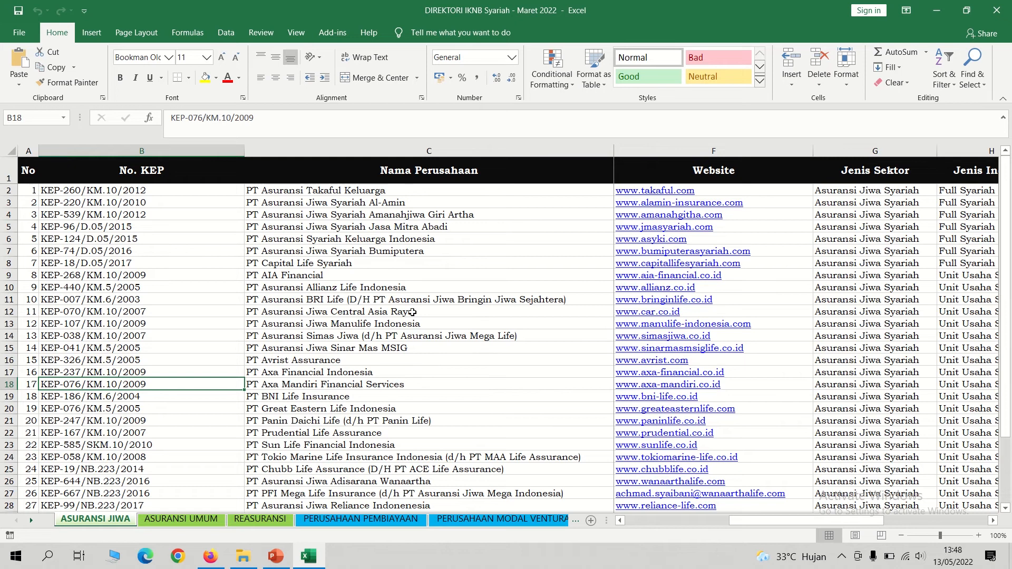
left_click(321, 191)
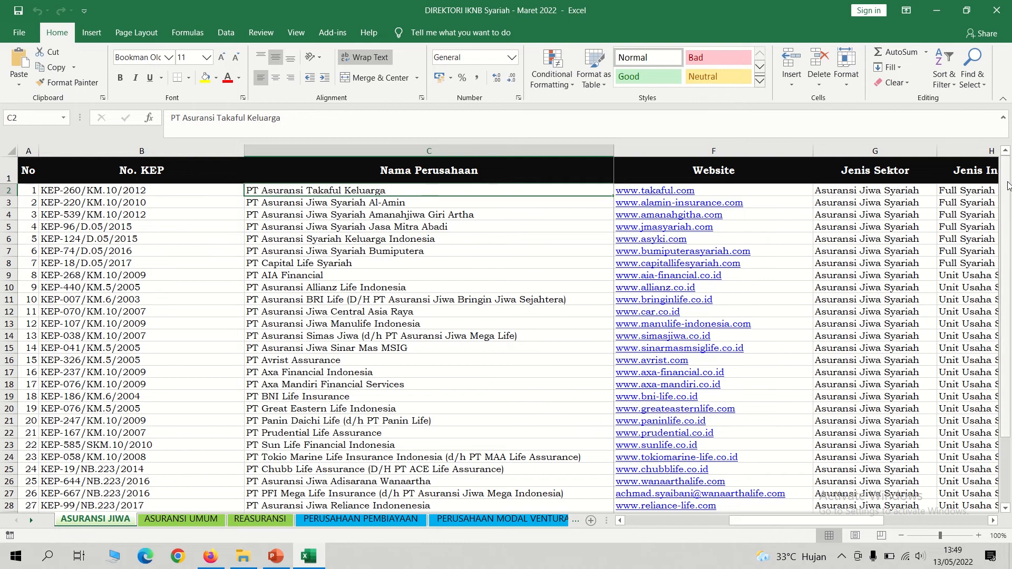
left_click_drag(1008, 185, 1011, 305)
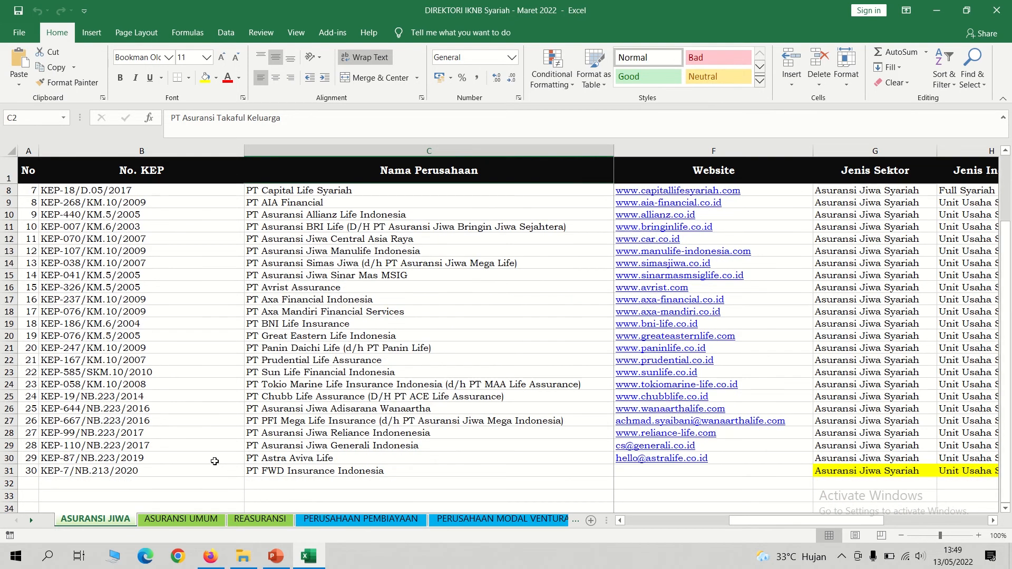
left_click(7, 470)
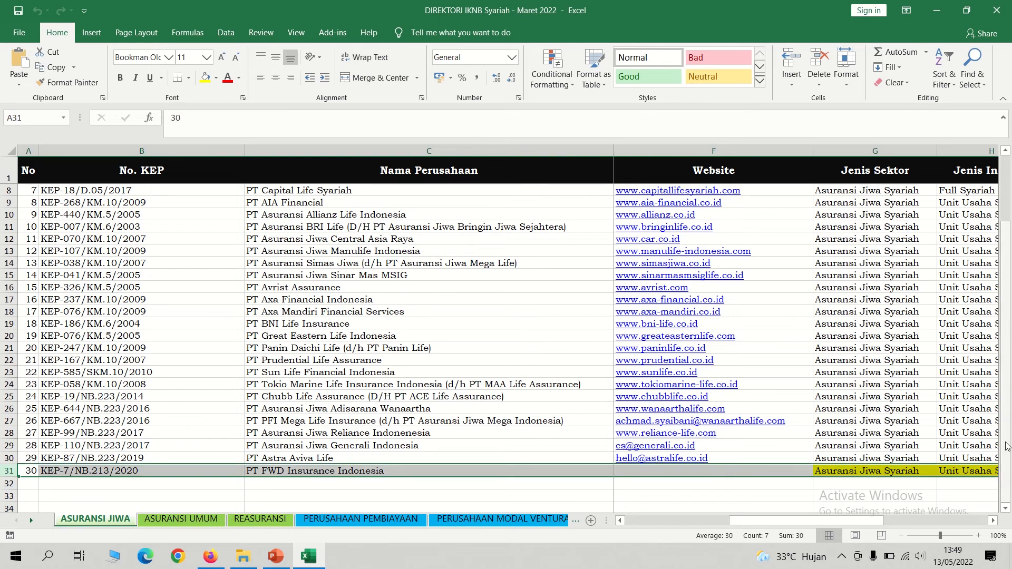
scroll(1002, 416, "up", 2)
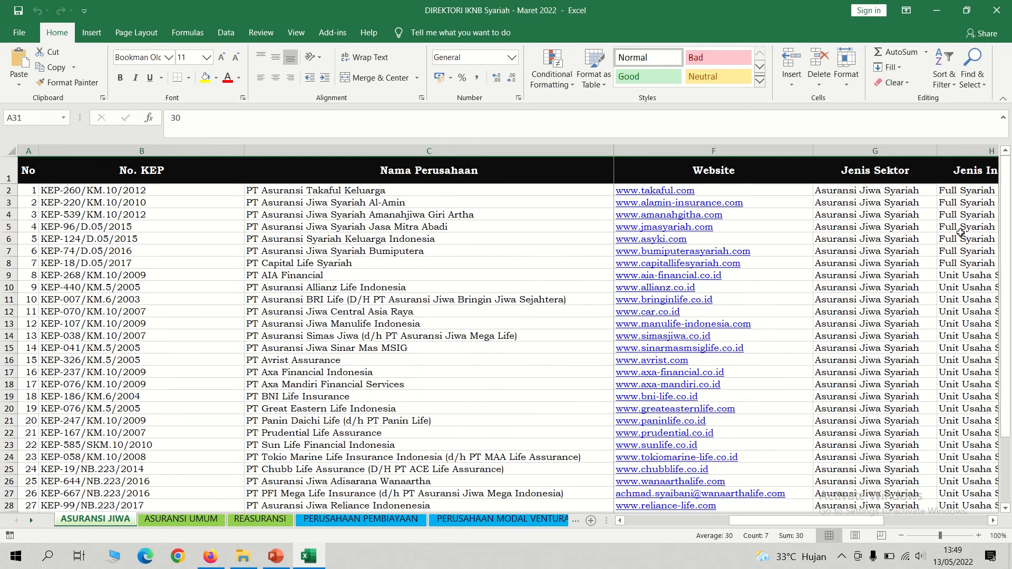
Review the No. KEP, Nama Perusahaan, Website and Jenis Sektor columns of the ASURANSI JIWA sheet
left_click(142, 193)
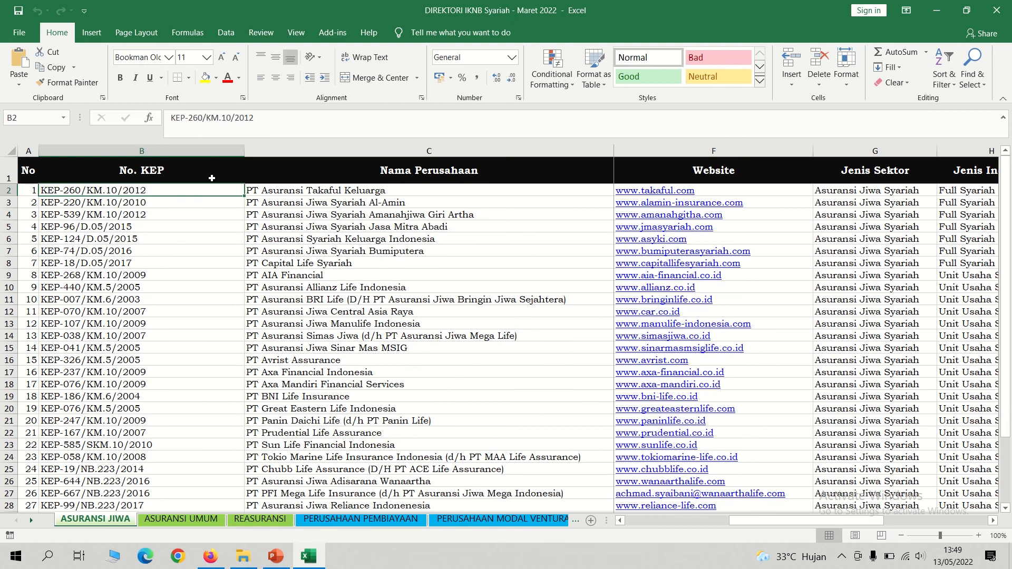
left_click(436, 172)
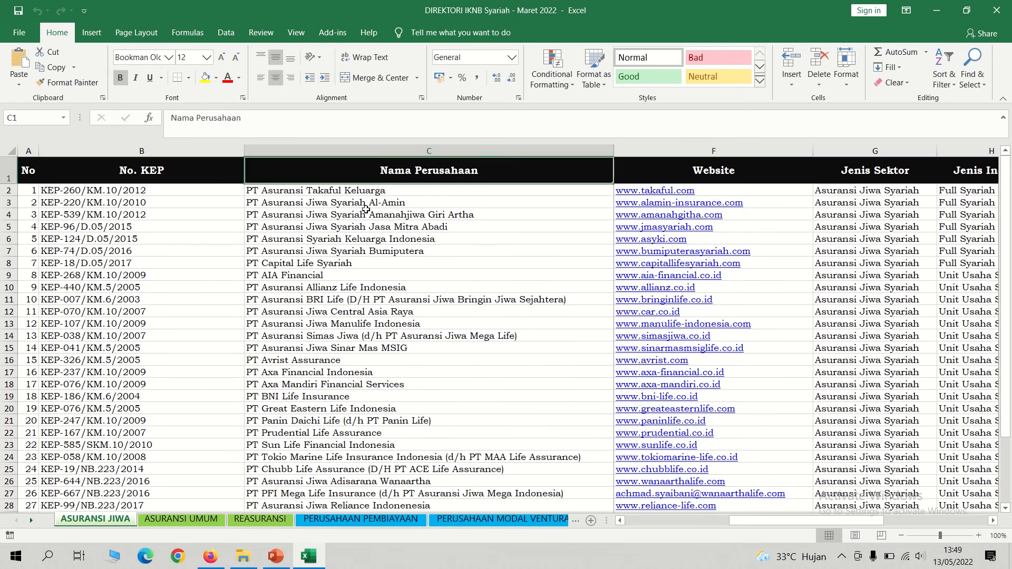
left_click(714, 172)
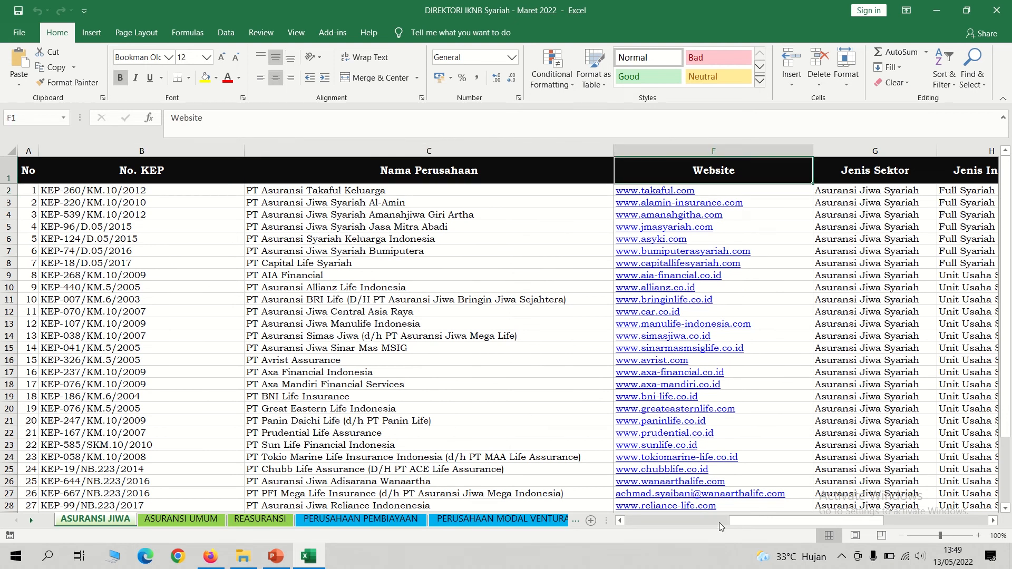
left_click_drag(741, 520, 798, 511)
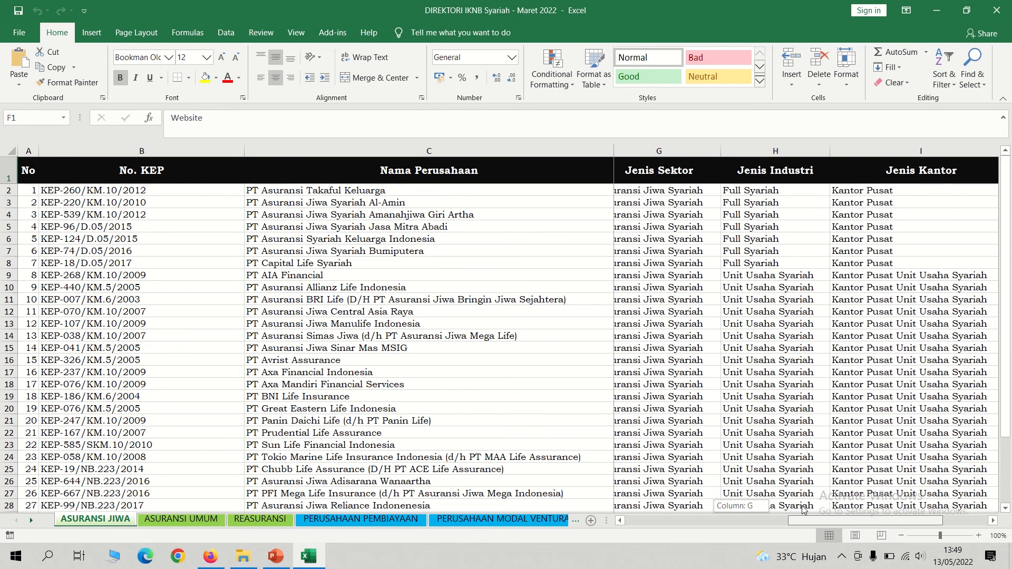
left_click(673, 175)
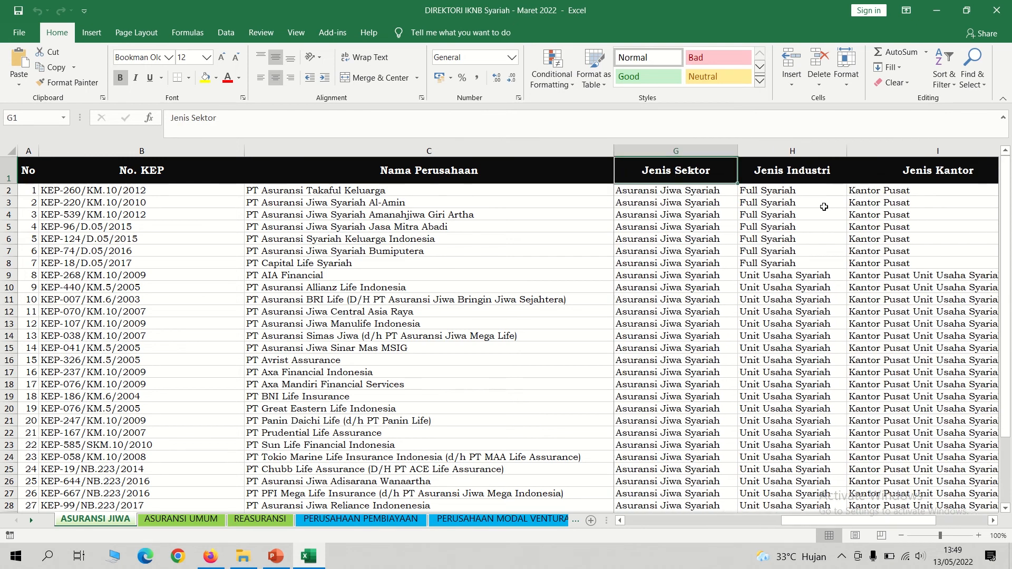
Examine the Jenis Industri column on the ASURANSI JIWA sheet, highlighting its Full Syariah rows and a block of its Unit Usaha Syariah rows
left_click(794, 171)
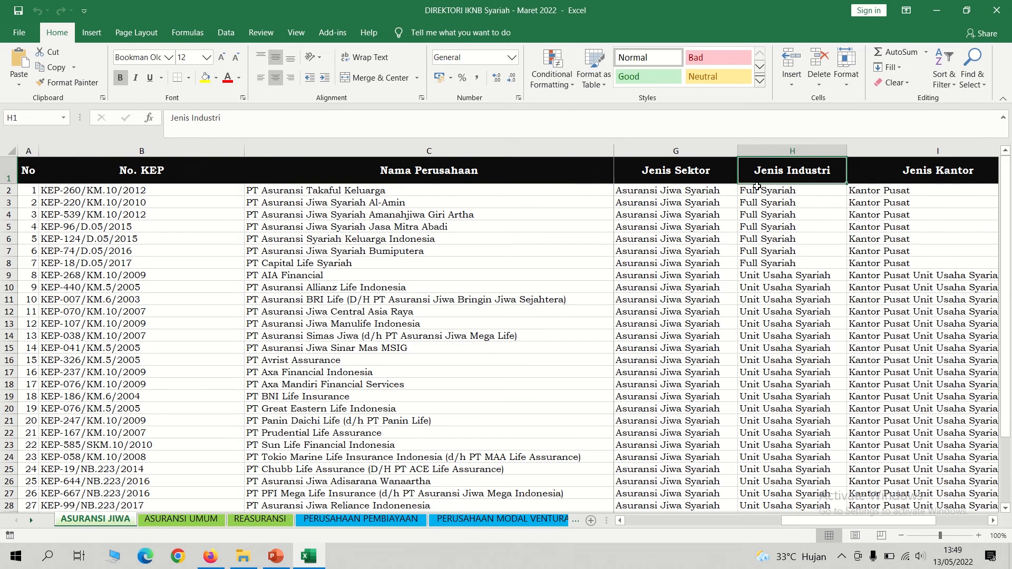
left_click_drag(756, 190, 759, 263)
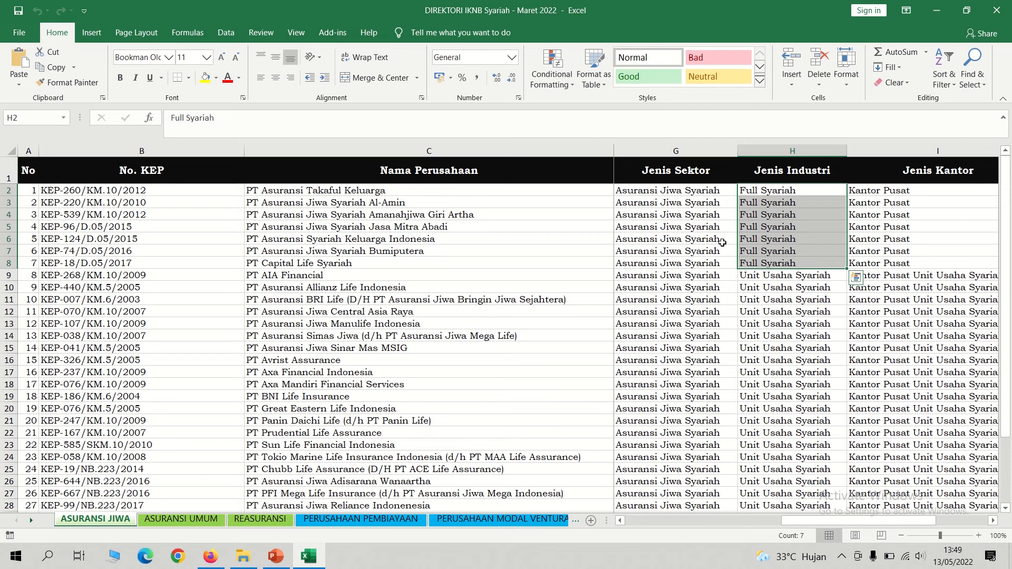
left_click_drag(795, 277, 790, 410)
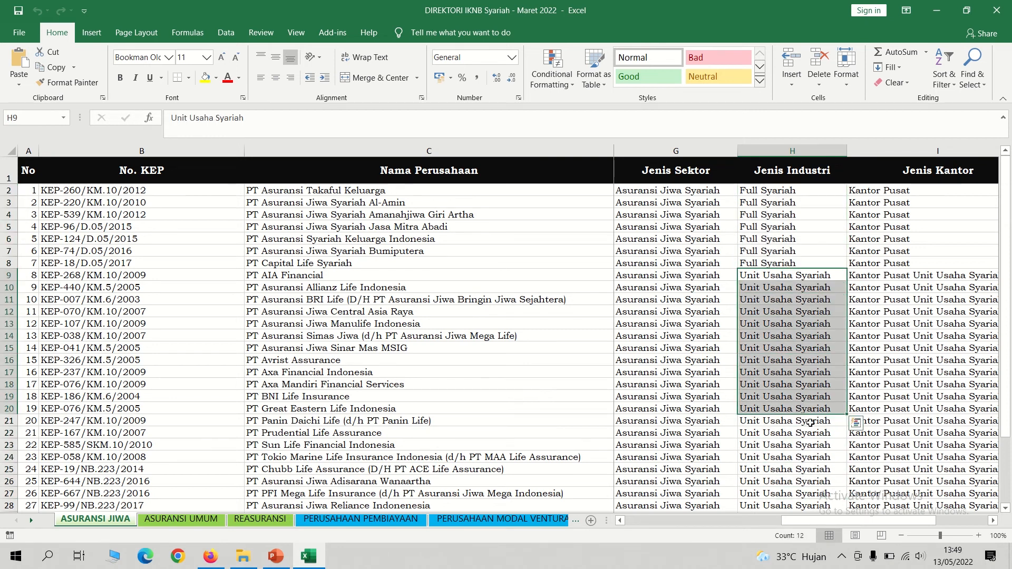
left_click(993, 521)
left_click(993, 520)
left_click(993, 521)
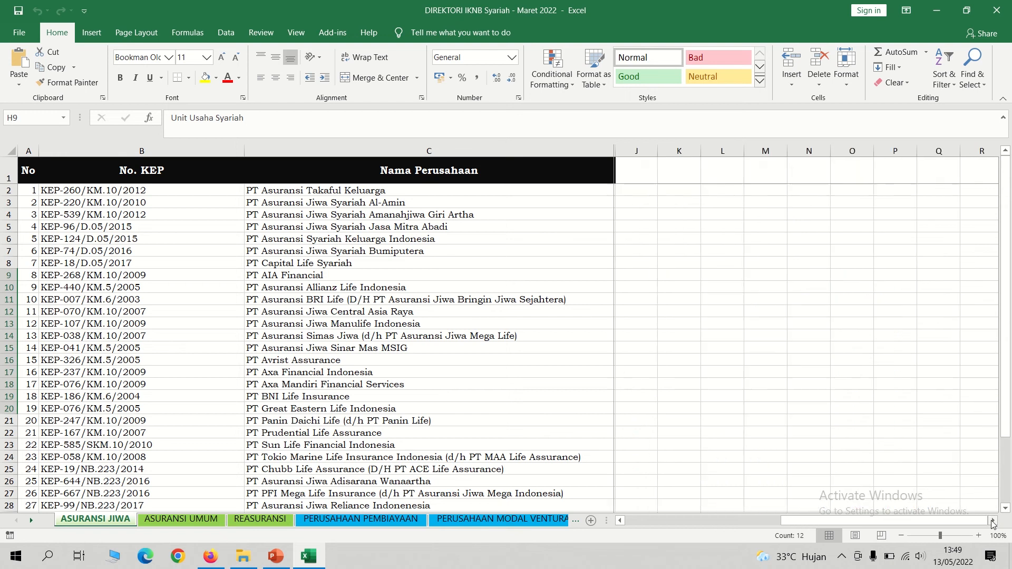
left_click(620, 521)
left_click(620, 521)
left_click(620, 522)
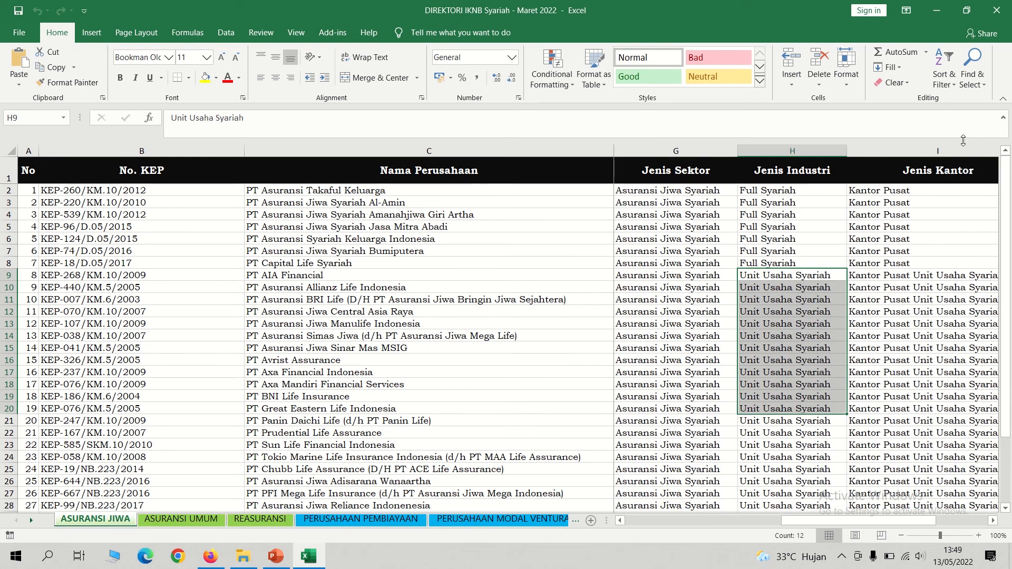
Inspect the Jenis Kantor column and the rest of the ASURANSI JIWA table, returning to the No.Telepon column
left_click(913, 173)
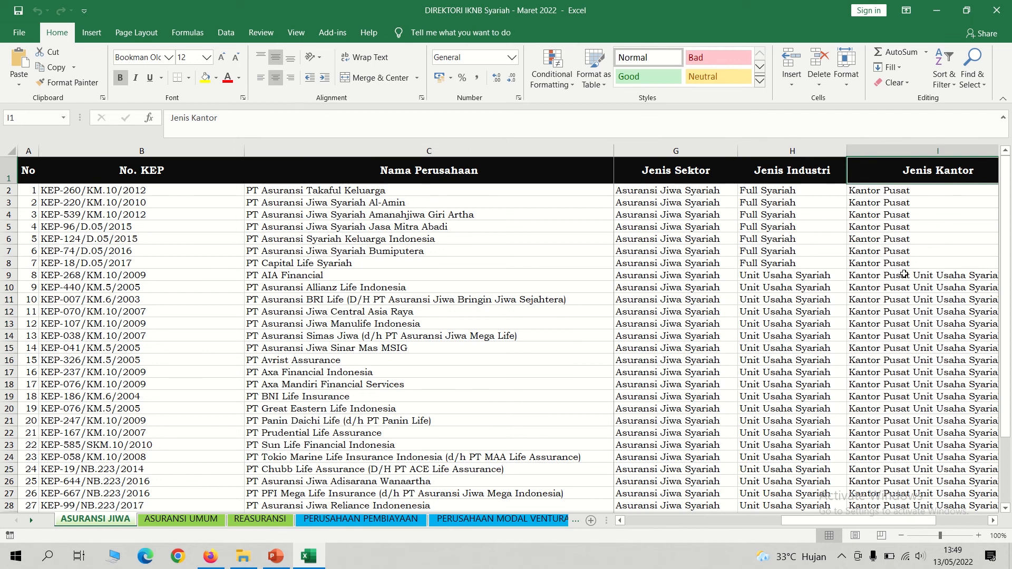
left_click(993, 521)
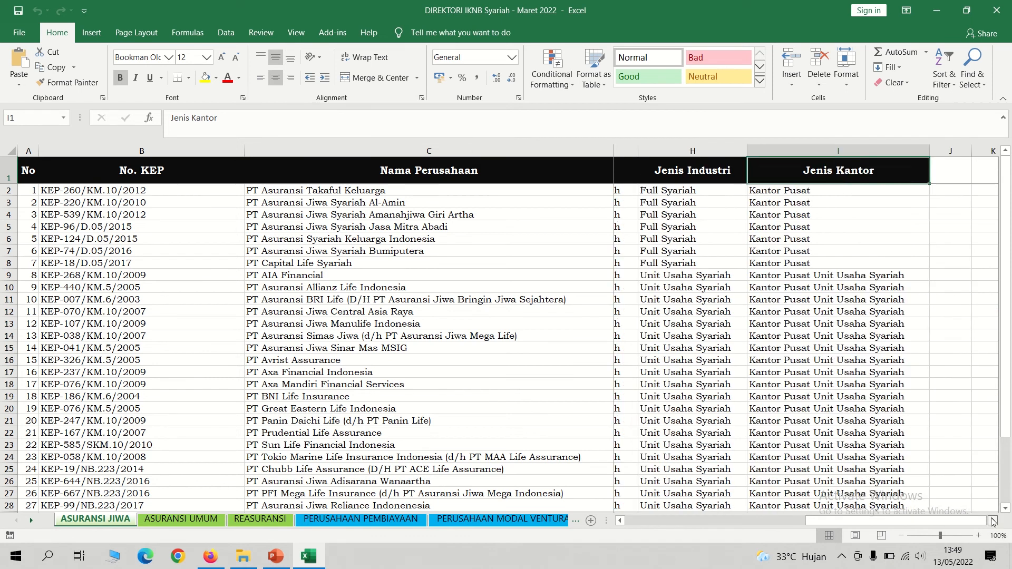
left_click(993, 521)
left_click(993, 521)
left_click(993, 521)
left_click(993, 521)
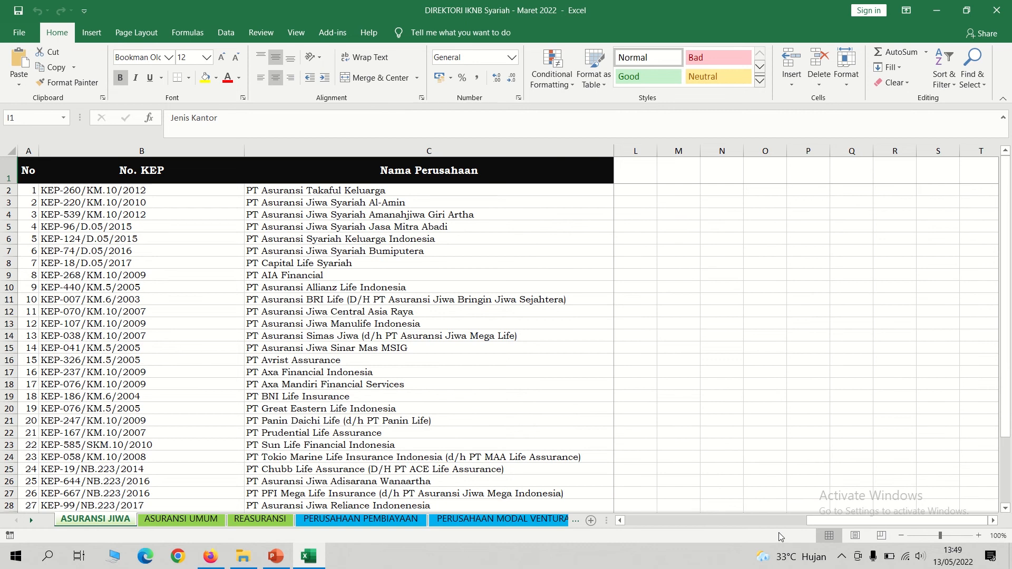
left_click(621, 520)
left_click(621, 520)
left_click(621, 521)
left_click(621, 520)
left_click(621, 520)
left_click(621, 521)
left_click(620, 521)
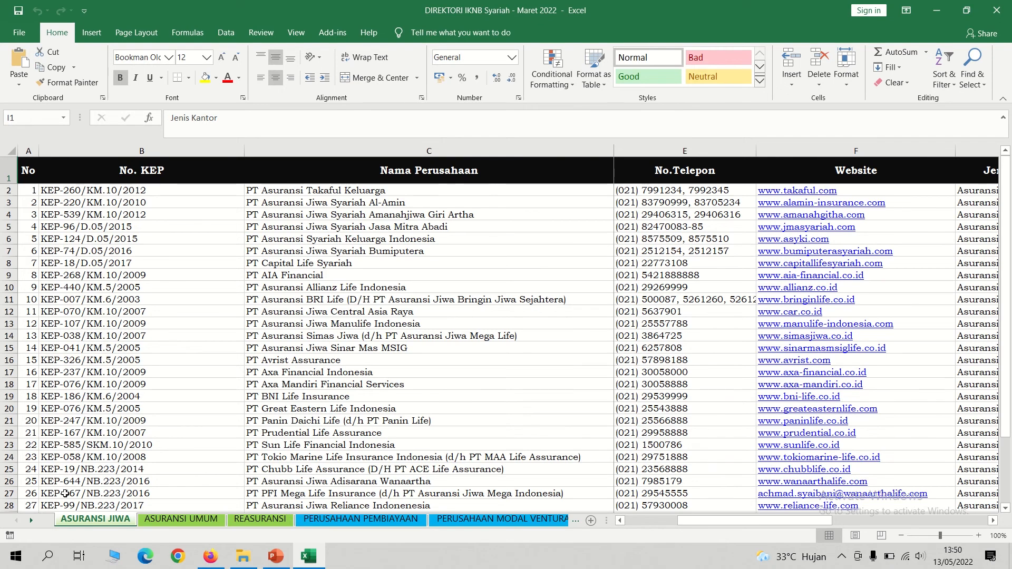
Open the ASURANSI UMUM sheet and examine its last entry and the Nama Perusahaan column
left_click(172, 520)
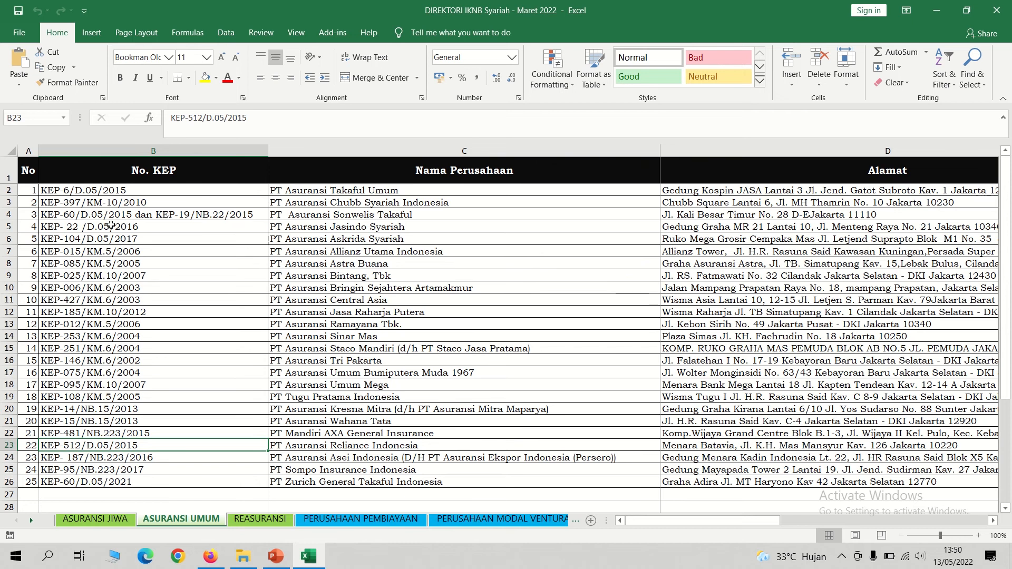
left_click(3, 481)
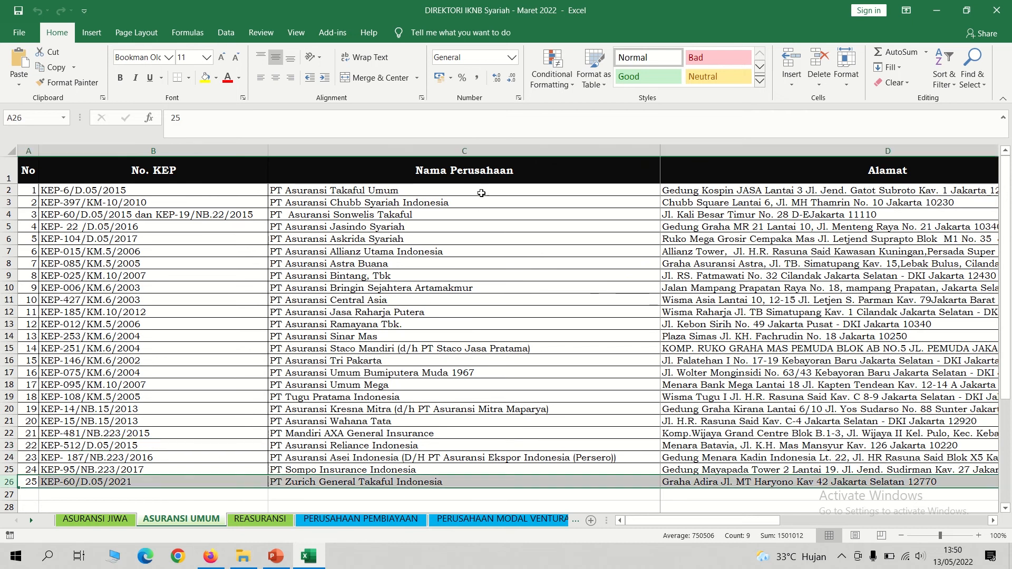
left_click(464, 171)
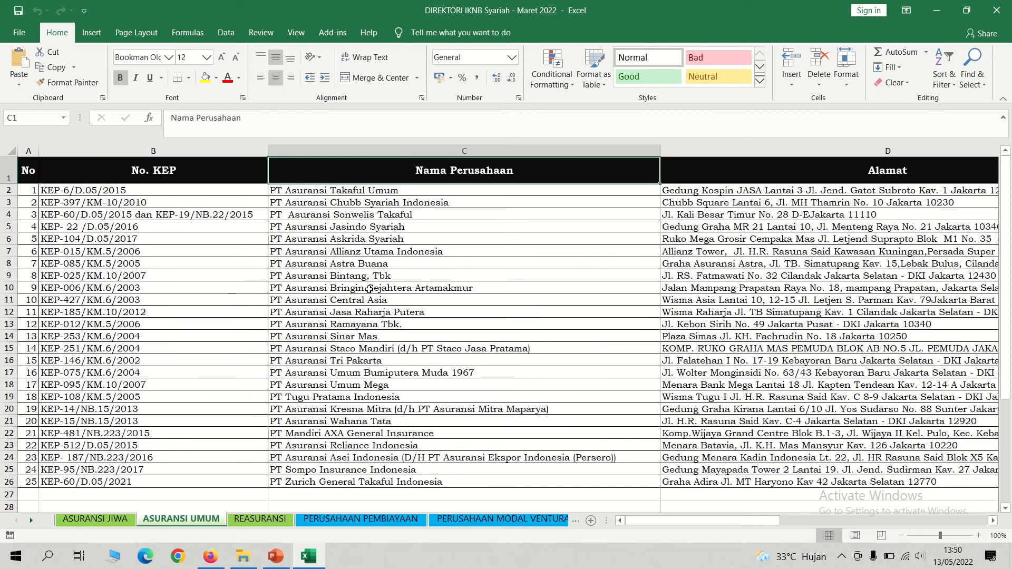
left_click(993, 521)
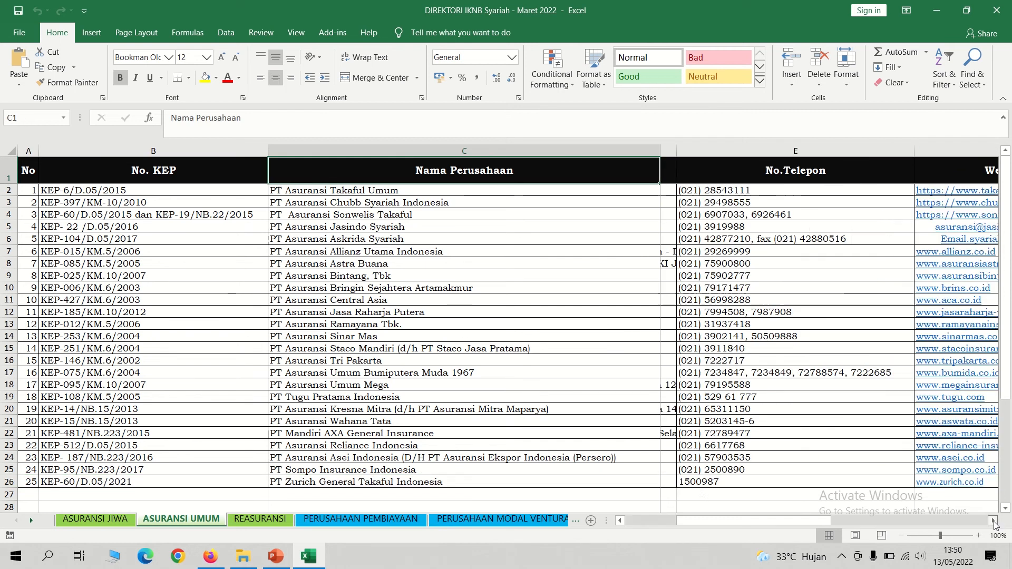
left_click(620, 521)
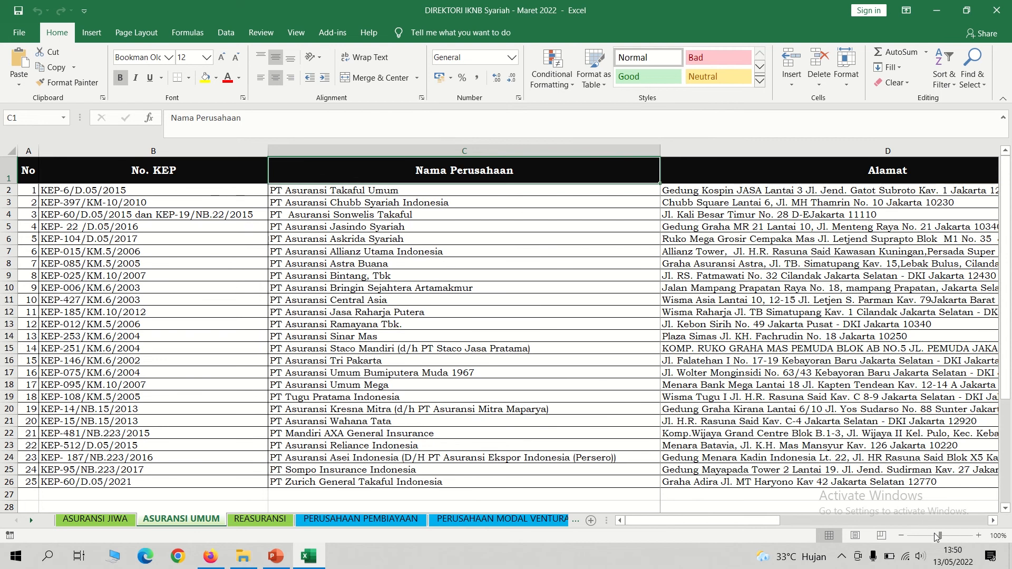
Review the Alamat, No.Telepon, Website and Jenis Sektor columns of the ASURANSI UMUM sheet
left_click_drag(938, 536, 931, 539)
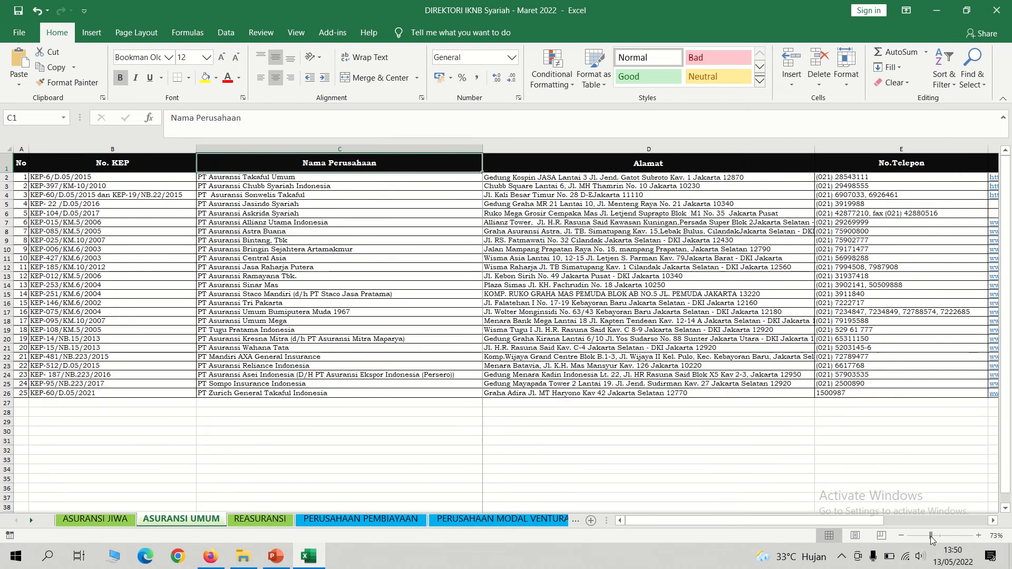
left_click(696, 165)
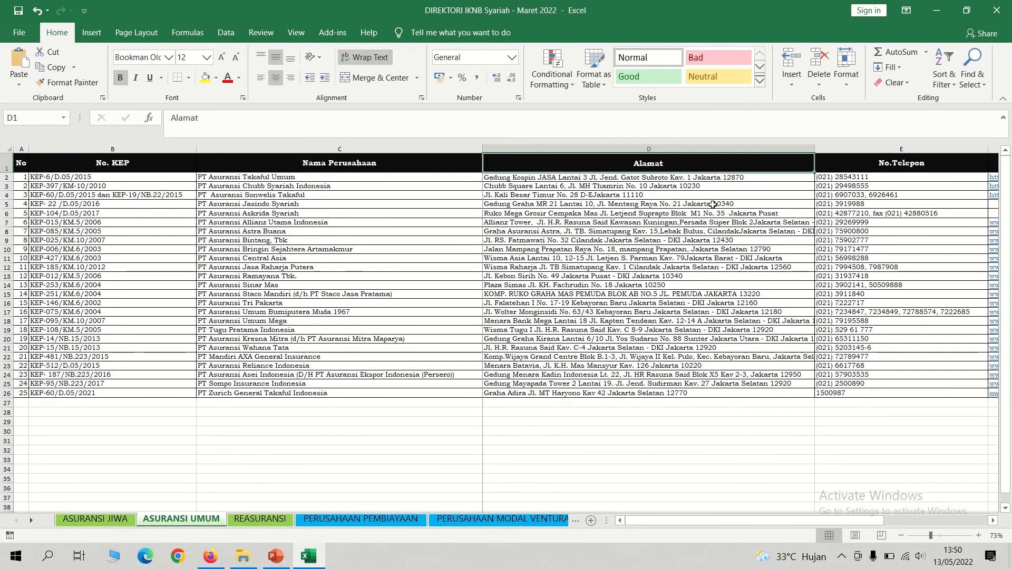
left_click(857, 161)
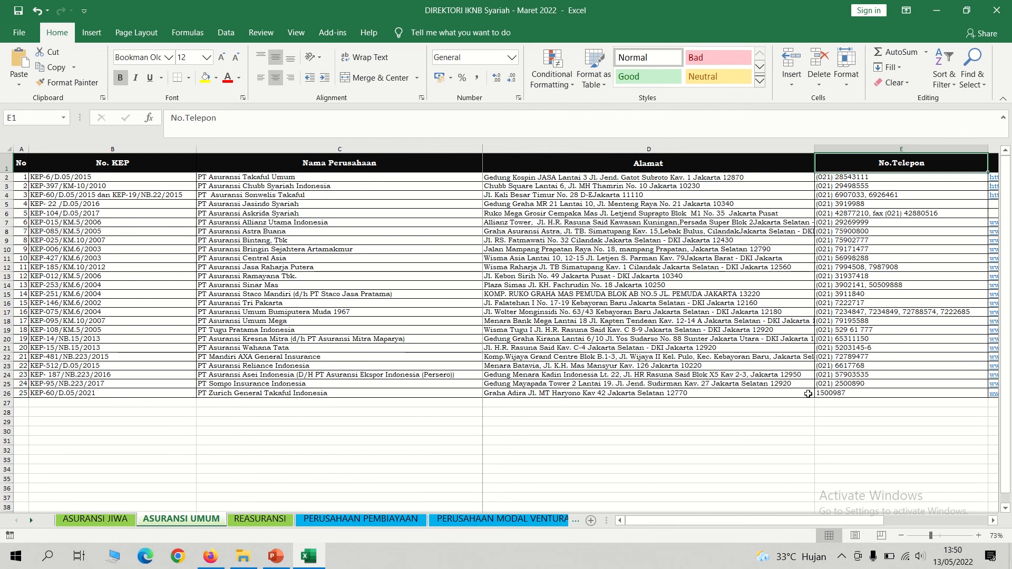
left_click(993, 521)
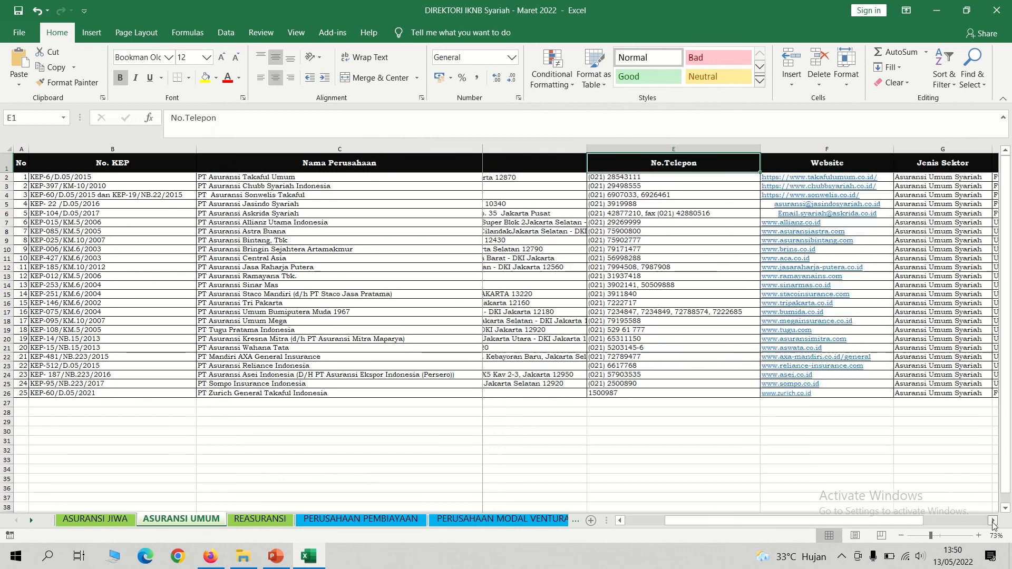
left_click(707, 163)
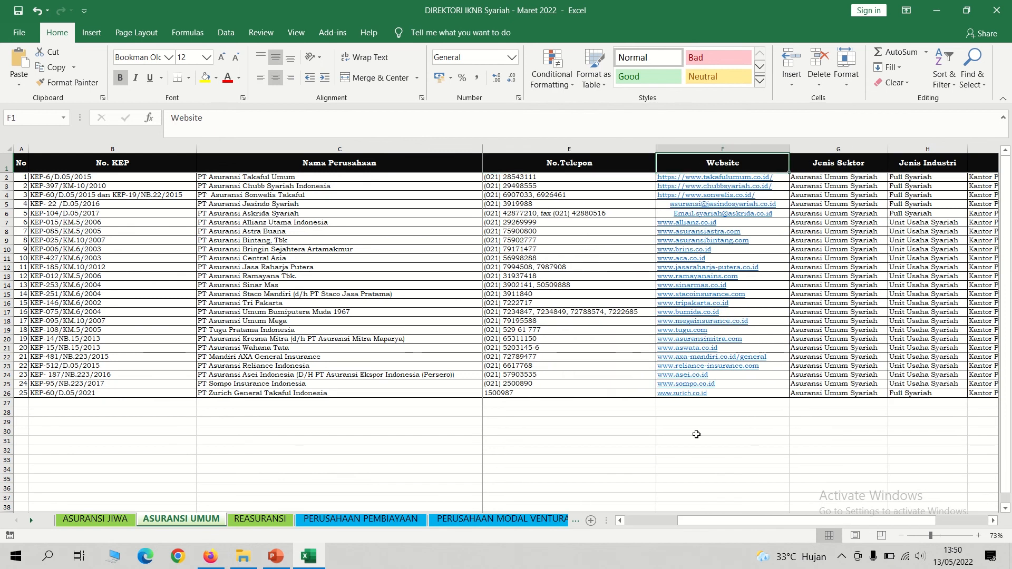
left_click(832, 169)
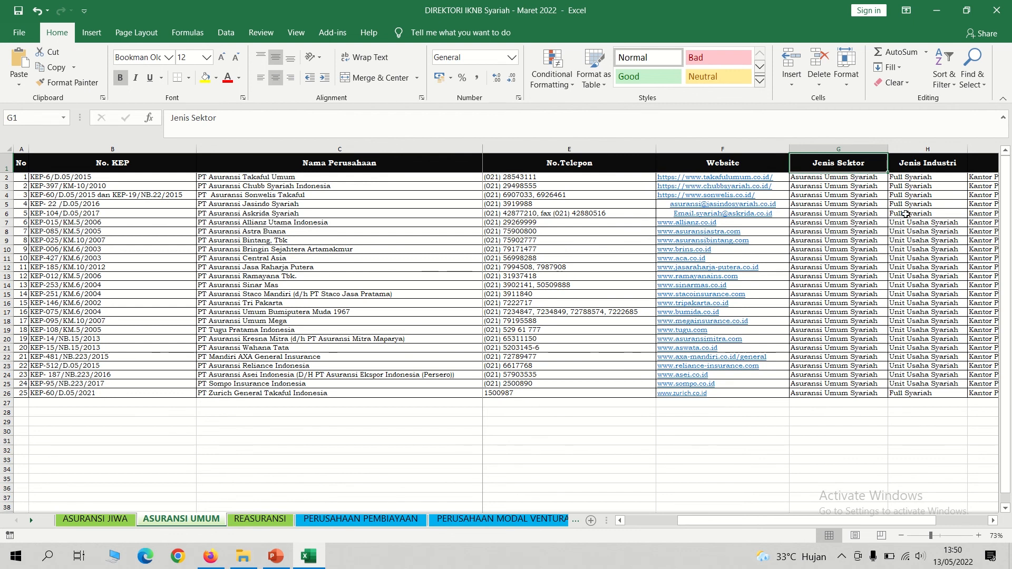
Examine the Jenis Industri column of the ASURANSI UMUM sheet down to its last entry, and bring the Jenis Kantor column into view
left_click(916, 185)
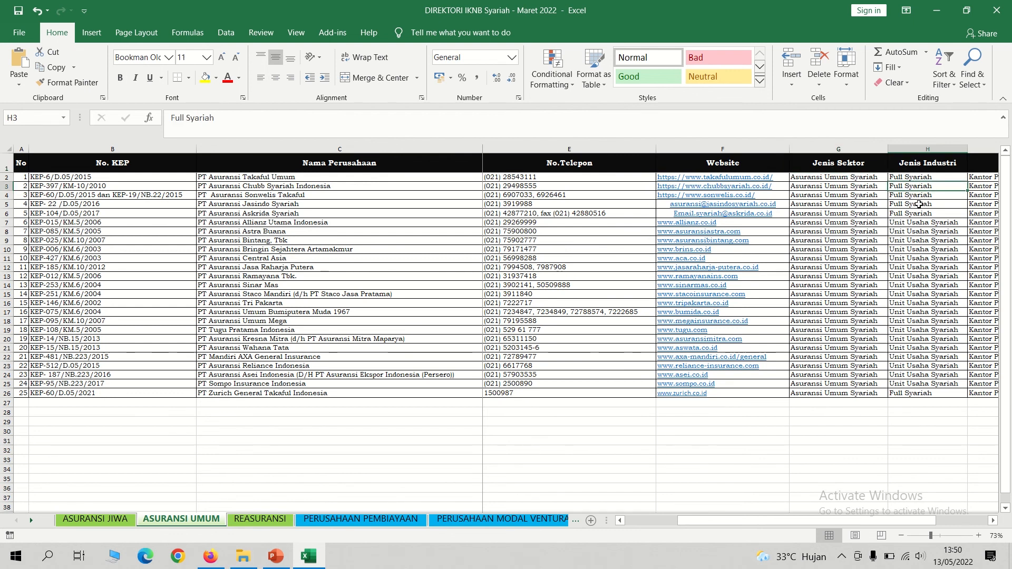
left_click_drag(919, 205, 944, 396)
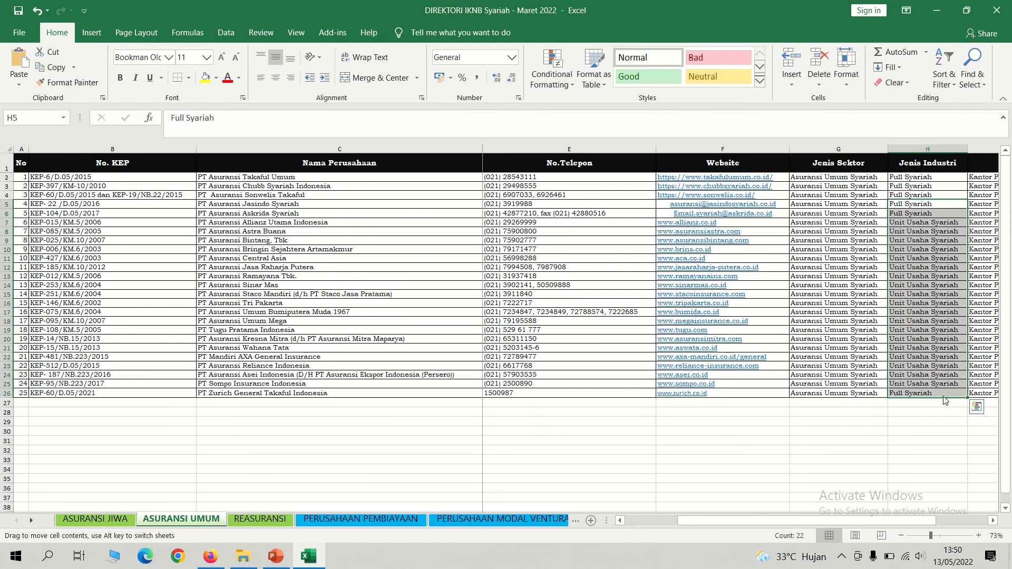
left_click(942, 393)
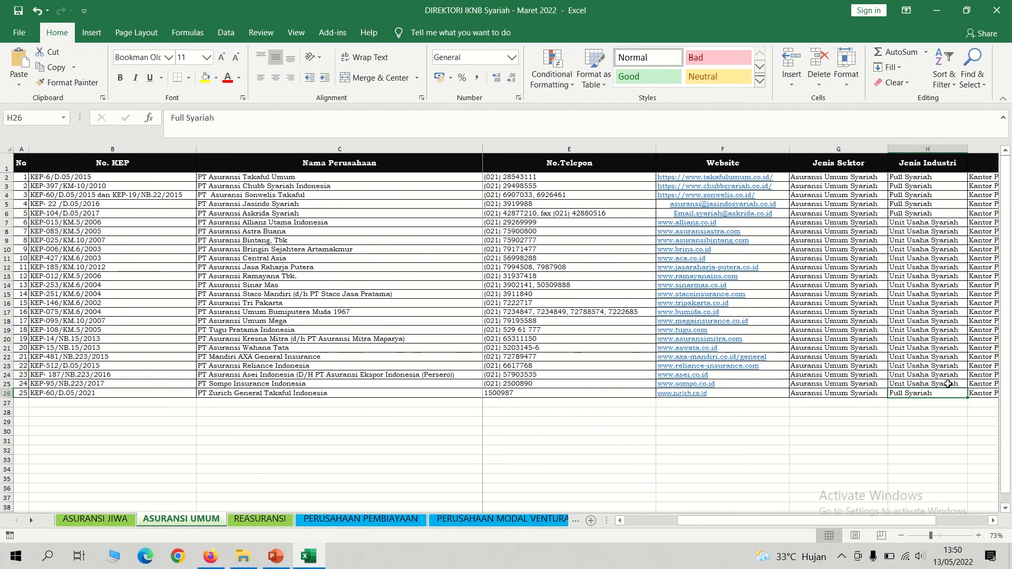
left_click(990, 520)
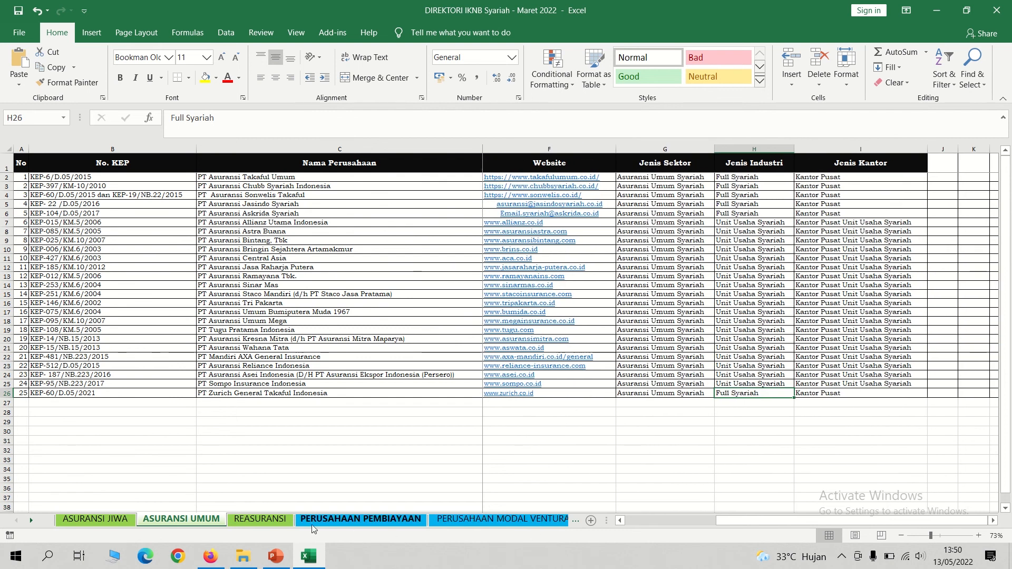
Open the REASURANSI sheet and review its last company row and the first company's Jenis Industri and Jenis Kantor entries
left_click(283, 520)
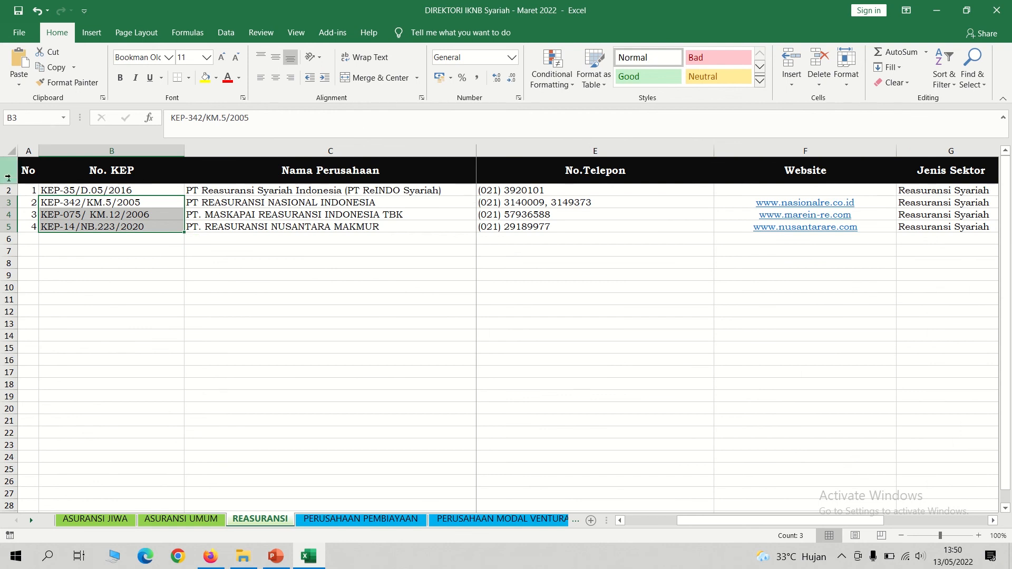
left_click(9, 226)
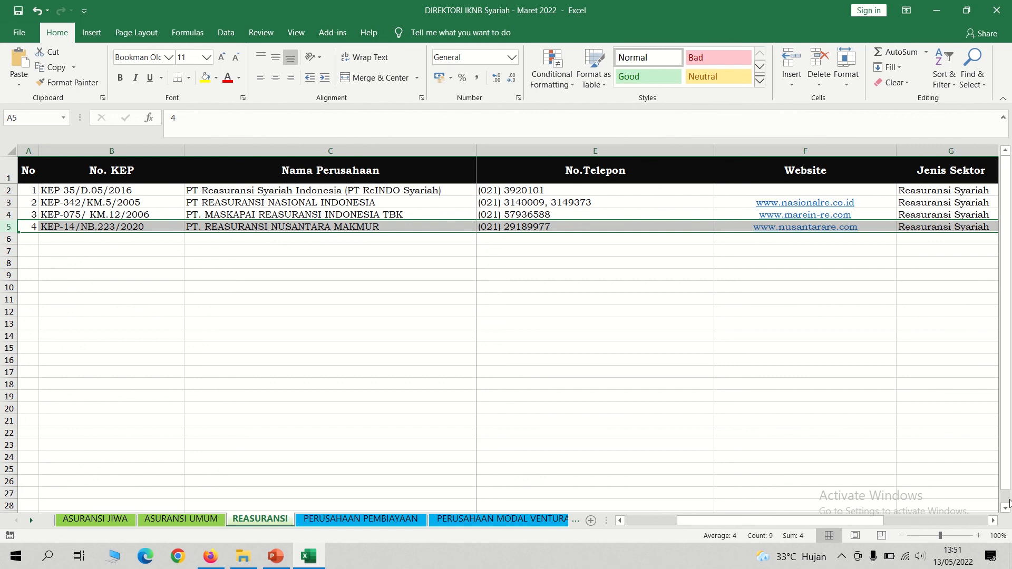
left_click(994, 521)
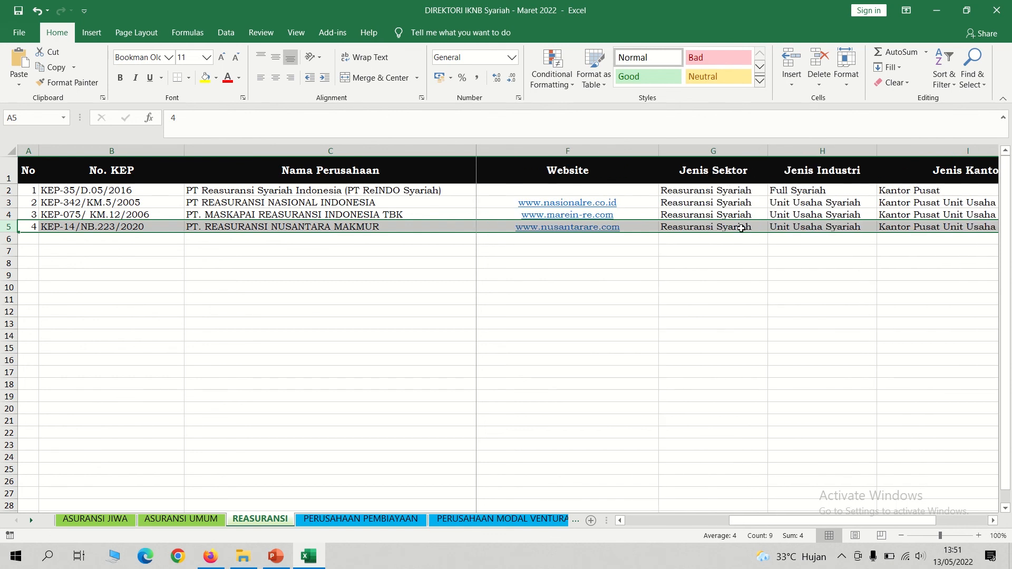
left_click(831, 170)
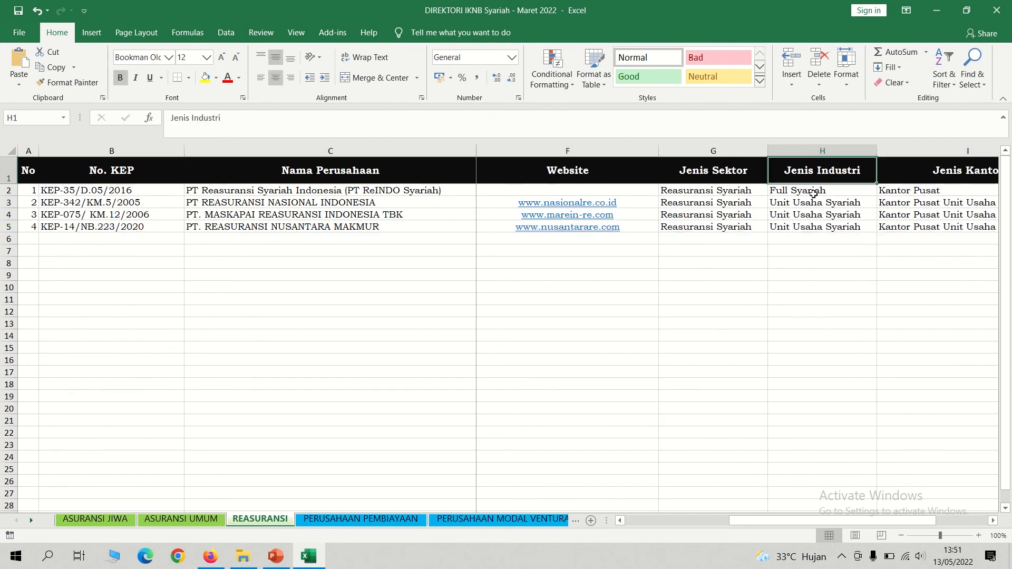
left_click(812, 189)
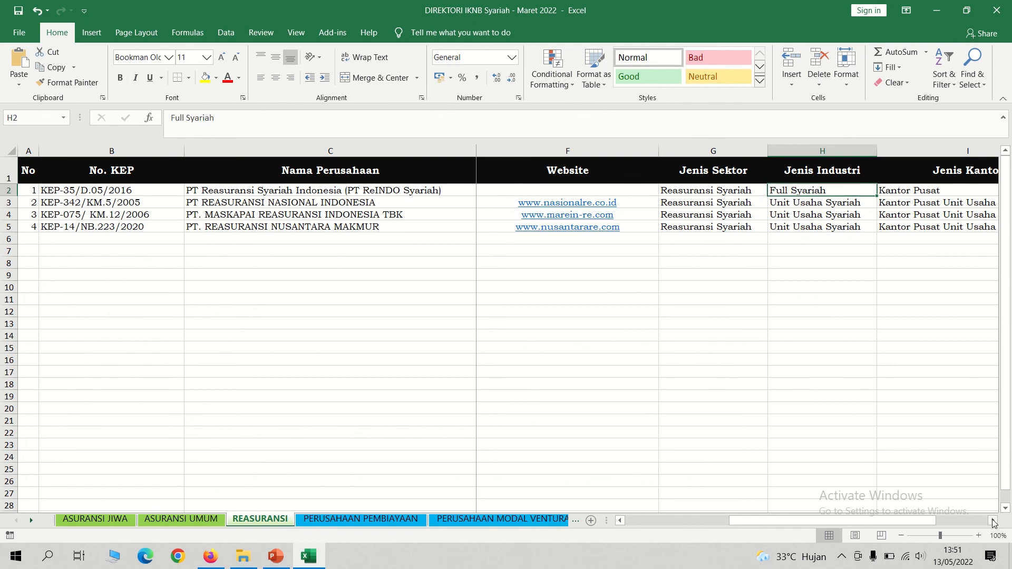
left_click(993, 521)
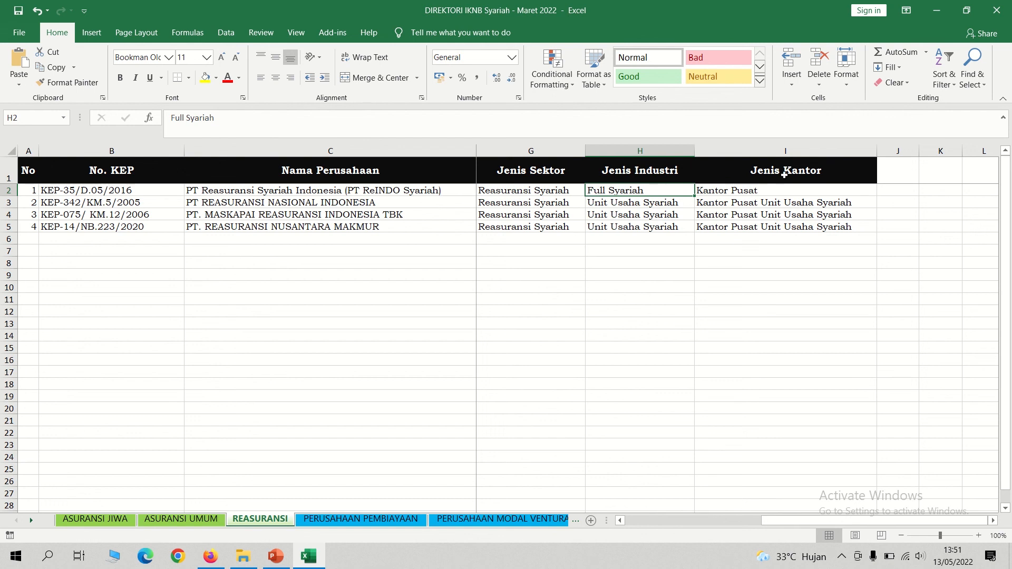
left_click(739, 193)
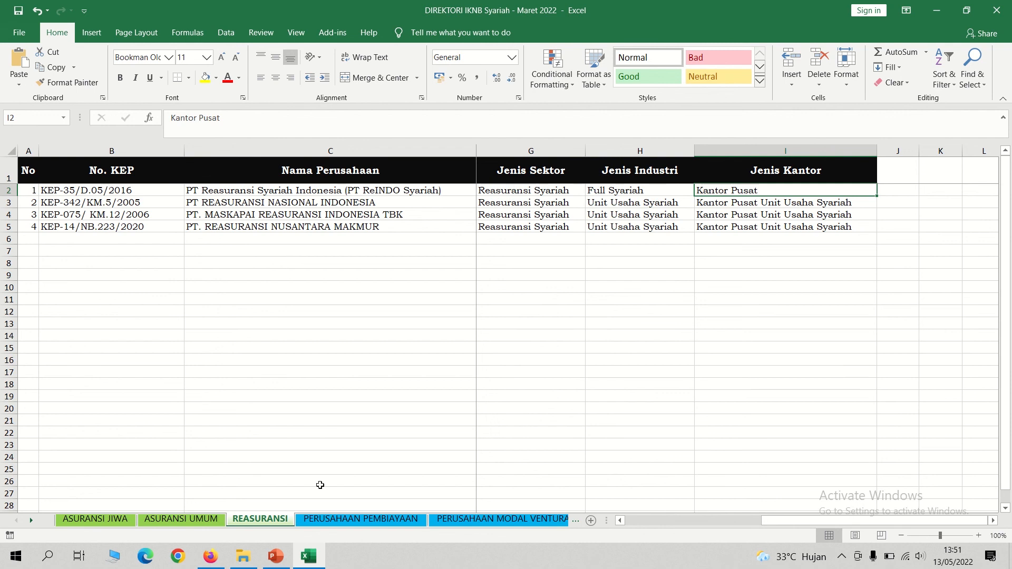
Switch to the PowerPoint presentation showing the slide on the number of sharia insurers in Indonesia
left_click(276, 556)
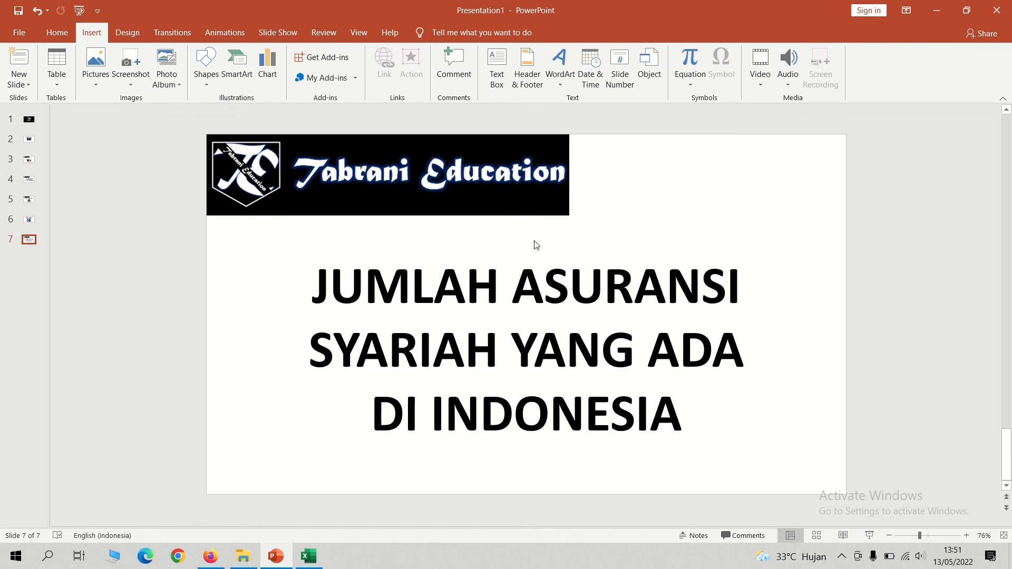
mouse_move(470, 16)
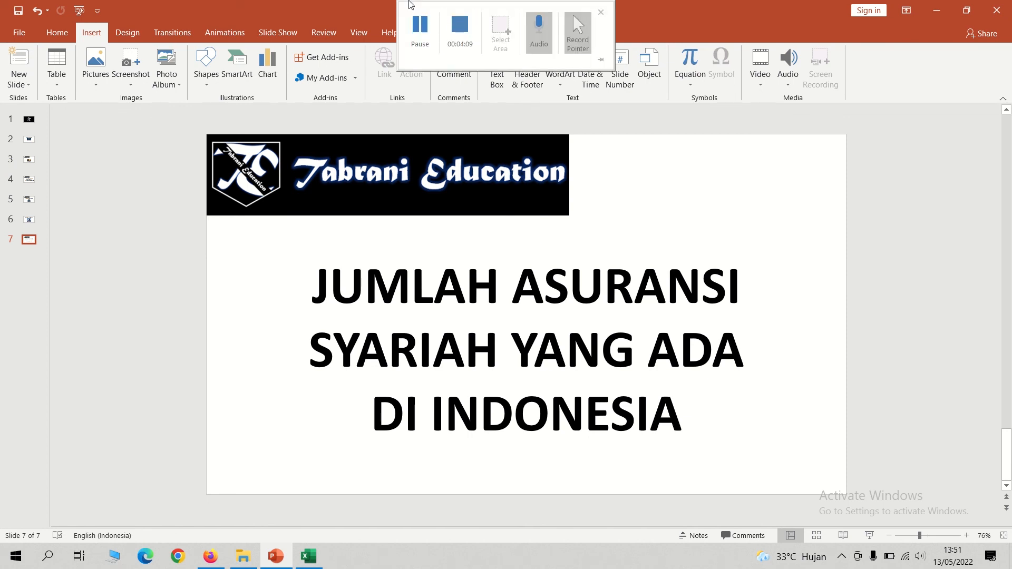